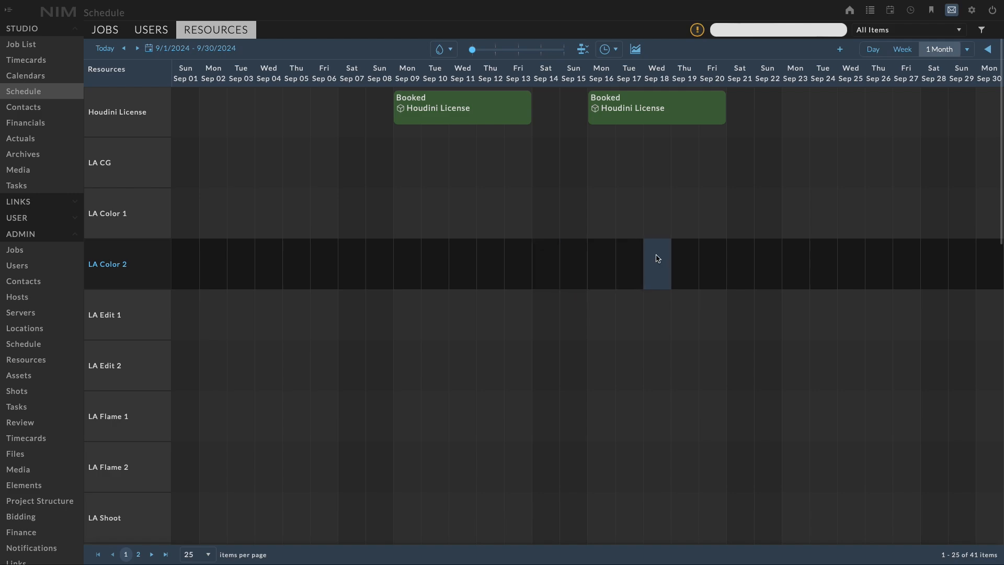
# - Move the second Houdini License booking to start on Fri Sep 13, overlapping the first booking, and dismiss the conflict notice
pyautogui.click(673, 114)
pyautogui.moveTo(673, 115); pyautogui.dragTo(595, 111)
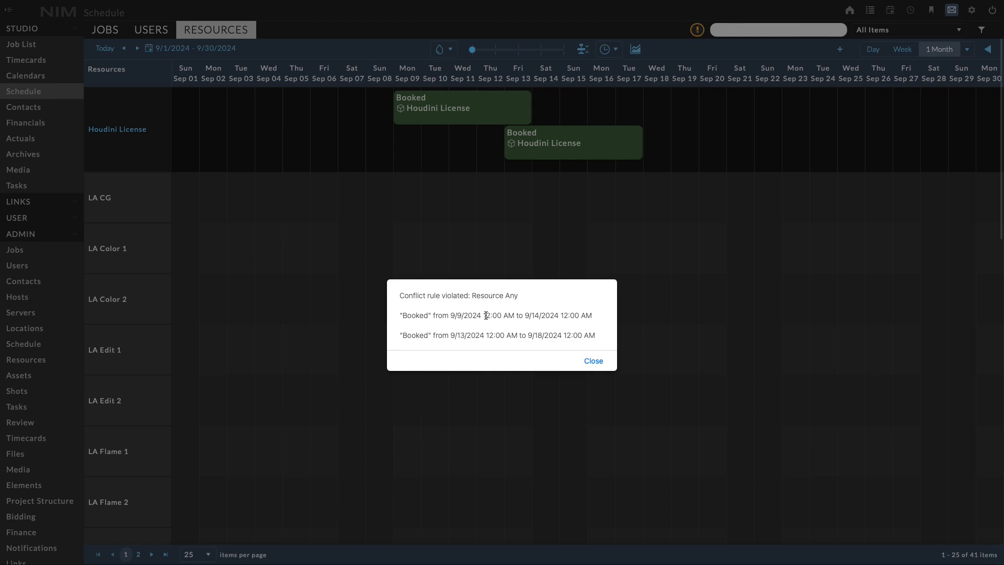
pyautogui.click(594, 362)
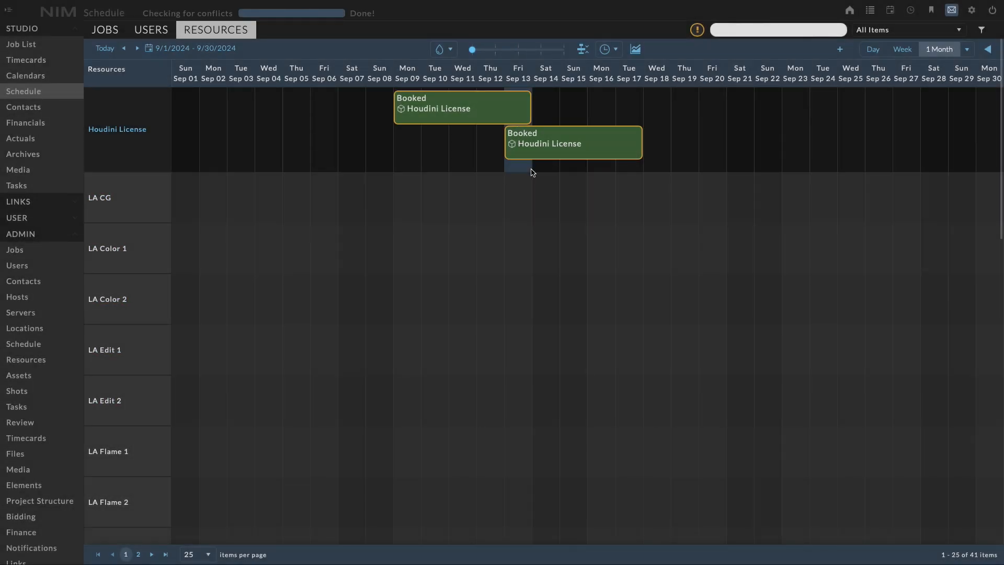
# - Show the list of schedule conflicts and identify those of the Houdini License booking starting Sep 13
pyautogui.moveTo(700, 39)
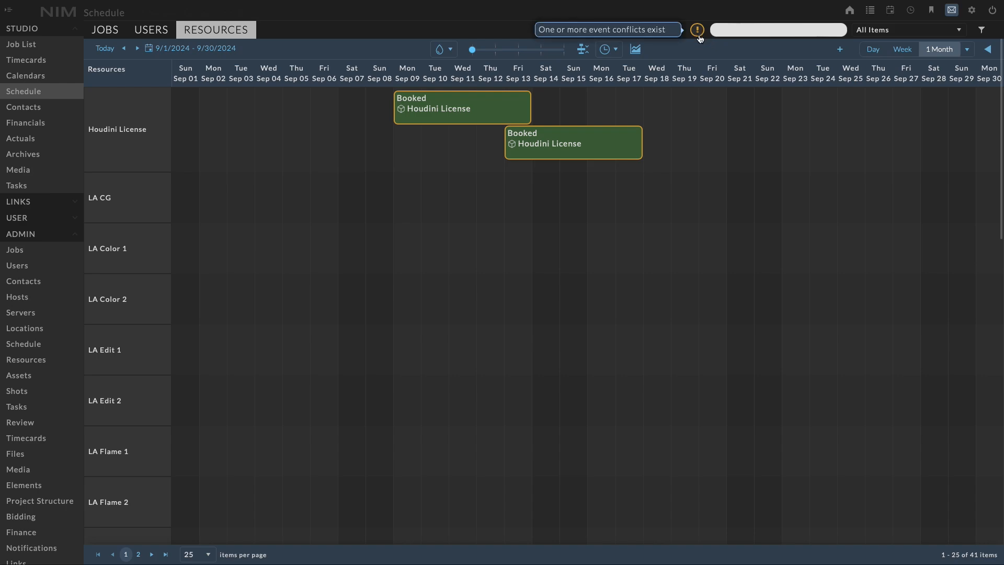
pyautogui.click(700, 37)
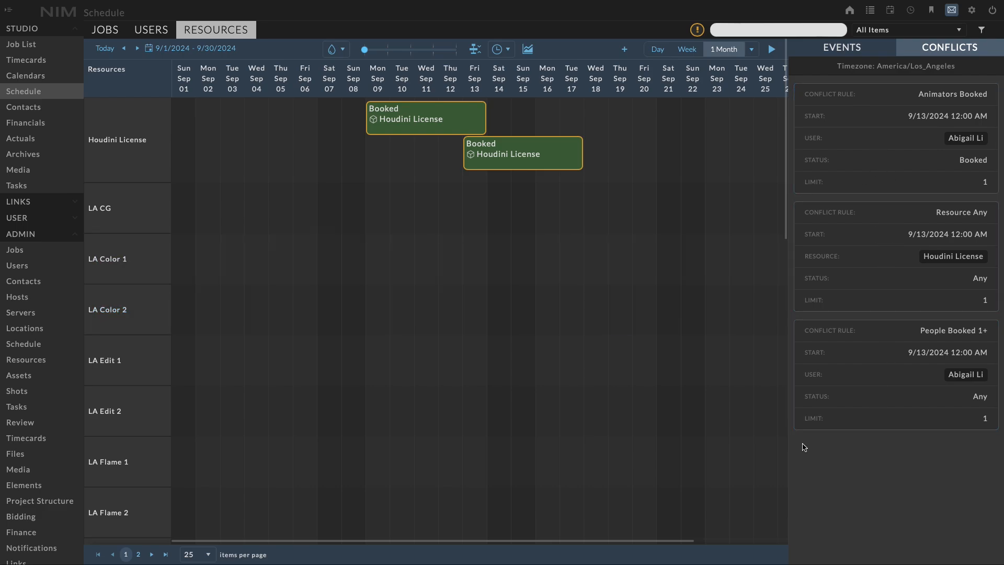
pyautogui.rightClick(555, 161)
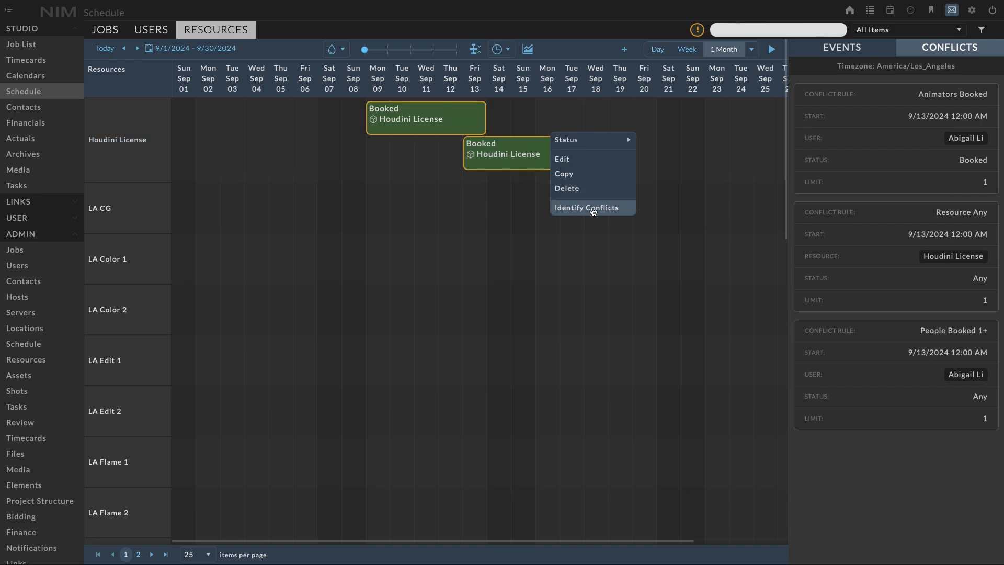
pyautogui.click(587, 207)
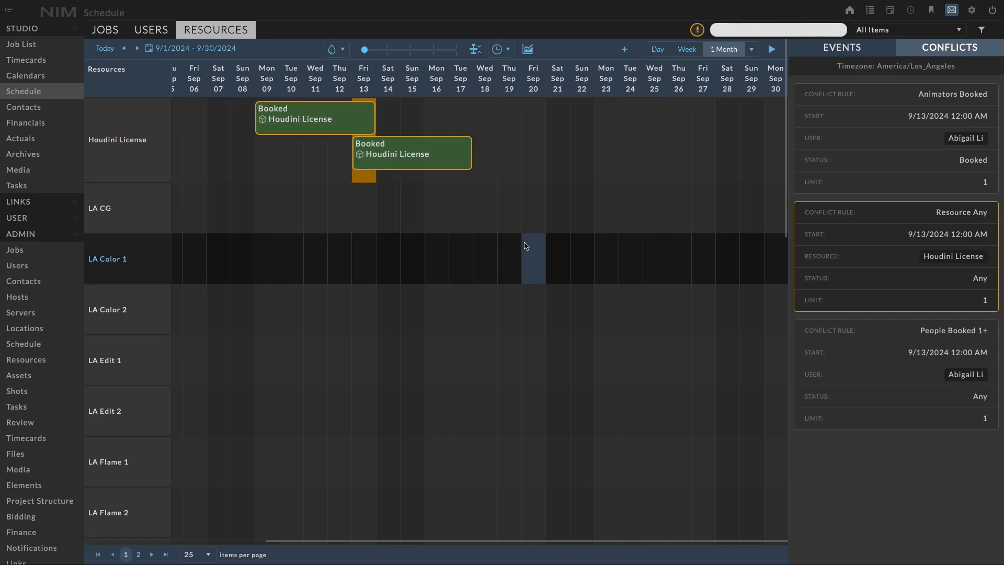
# - Resolve the resource conflict by moving the Houdini License booking from Sep 13 to Sep 16–20 and dismiss the notice
pyautogui.moveTo(427, 158); pyautogui.dragTo(514, 160)
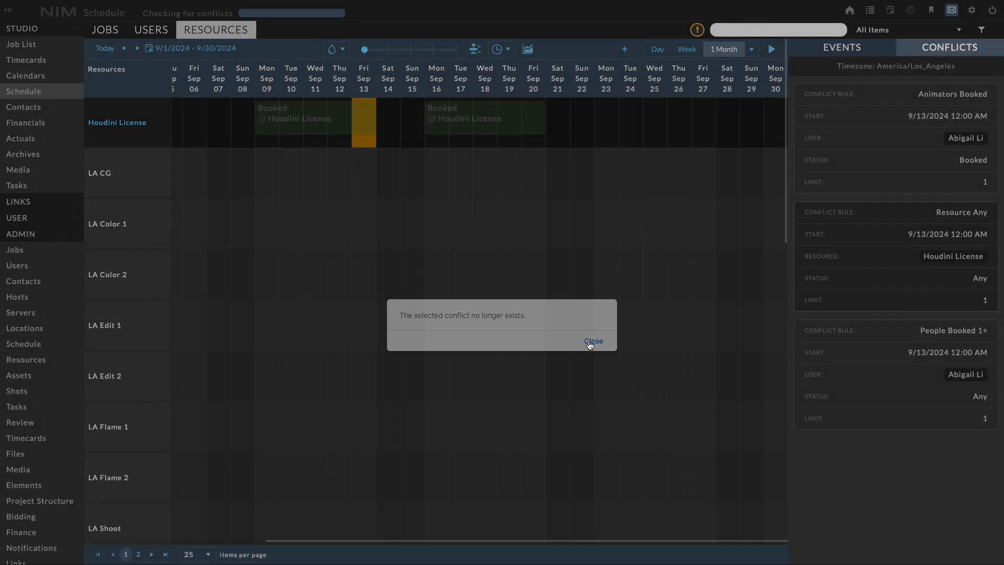
pyautogui.click(590, 340)
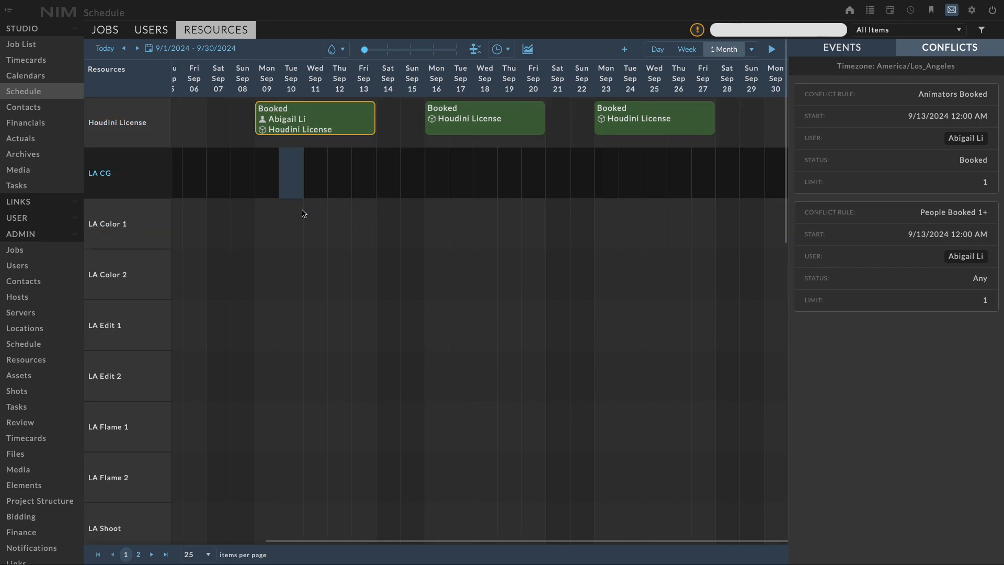
# - Identify the conflicts of the Sep 9–13 Houdini License booking and show the affected user's schedule from the People Booked 1+ conflict
pyautogui.rightClick(348, 124)
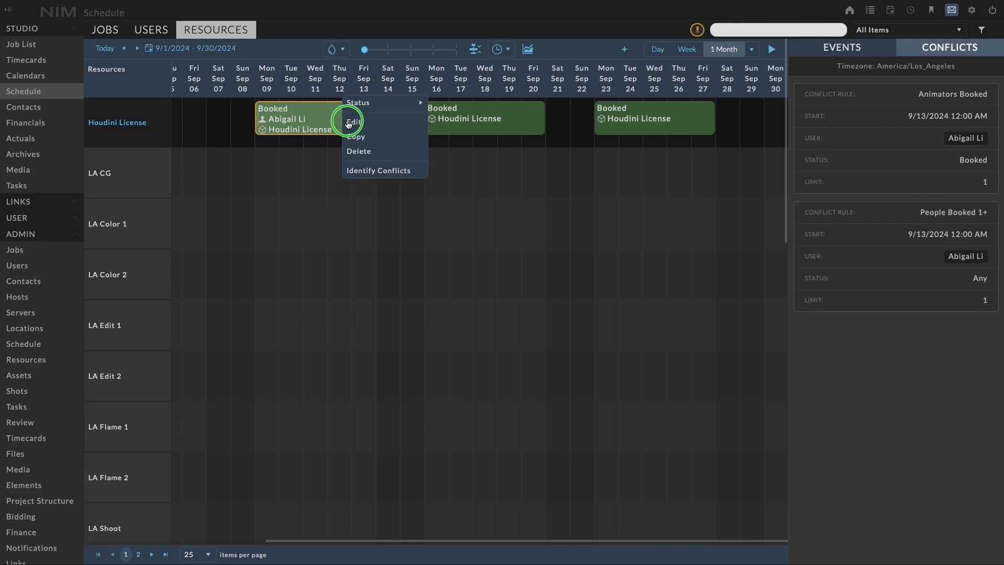
pyautogui.click(379, 171)
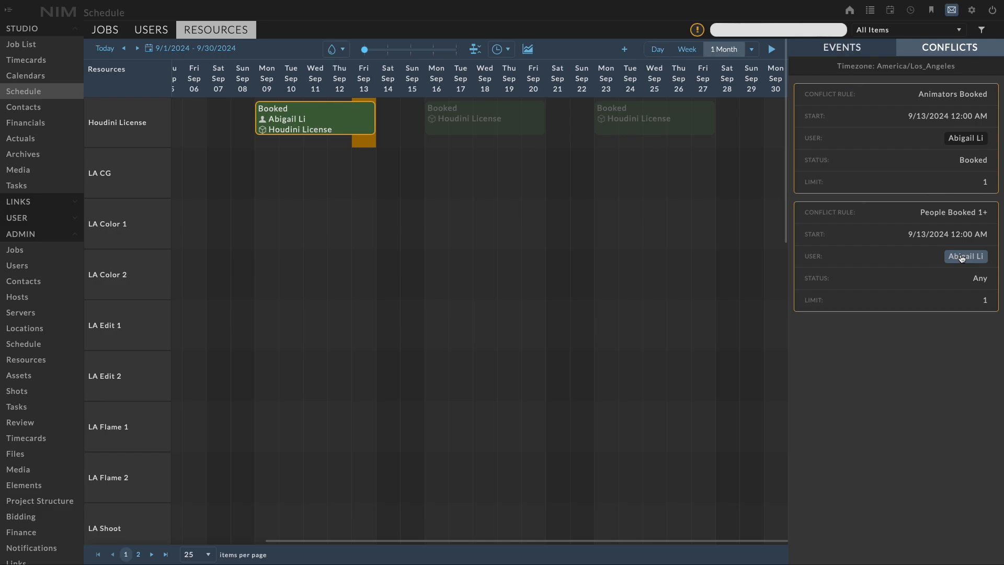
pyautogui.click(961, 257)
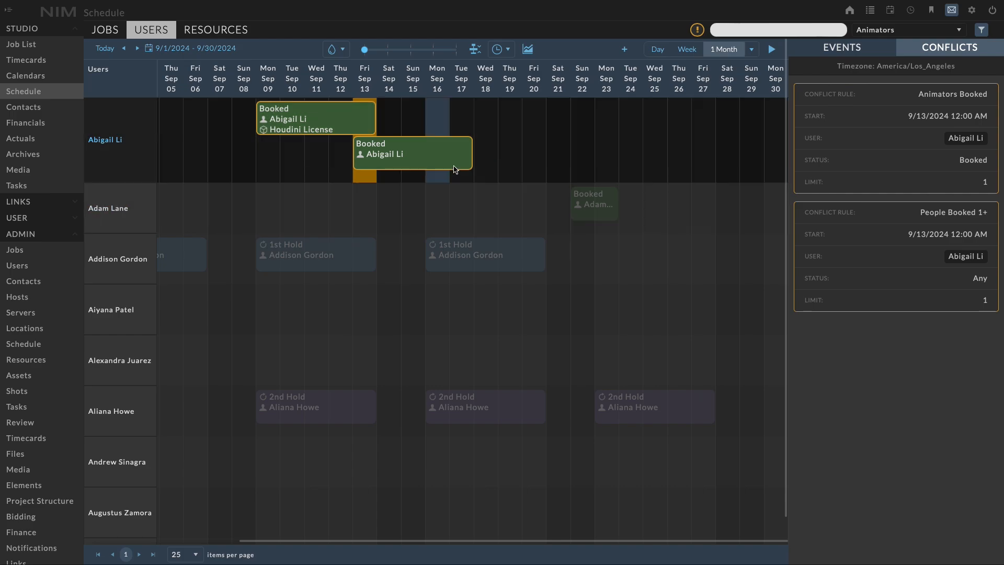
# - Move the user's overlapping booking that starts Sep 13 to Sep 16–20 and dismiss the notice
pyautogui.moveTo(381, 158); pyautogui.dragTo(465, 157)
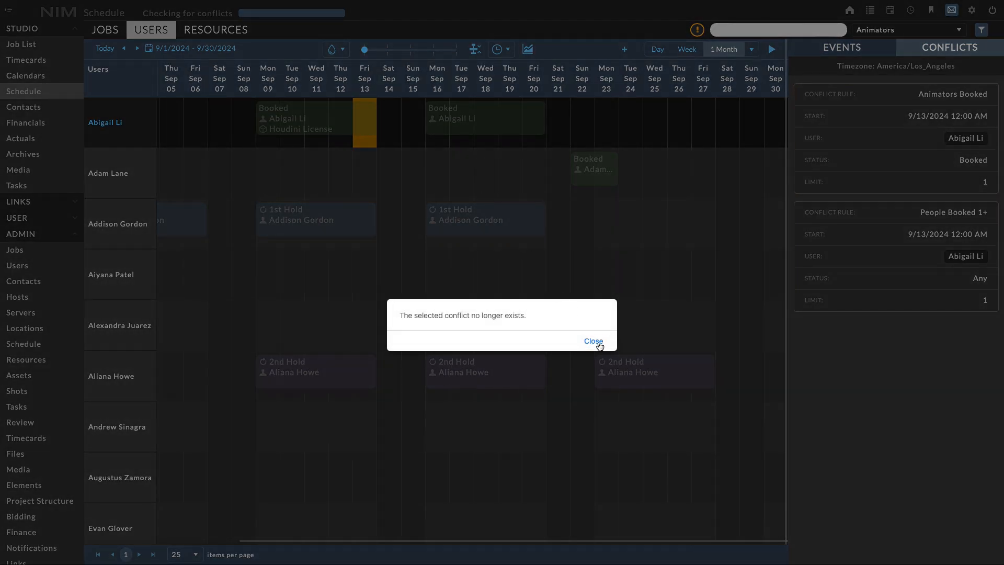
pyautogui.click(599, 344)
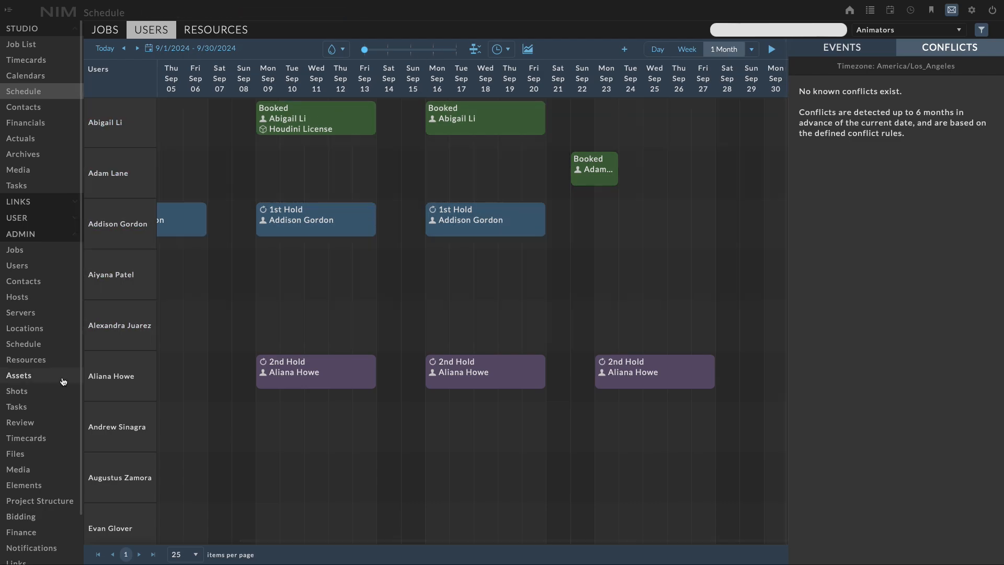
# - Open the conflict rules in the schedule administration and widen the Name column to fit the rule names
pyautogui.click(34, 345)
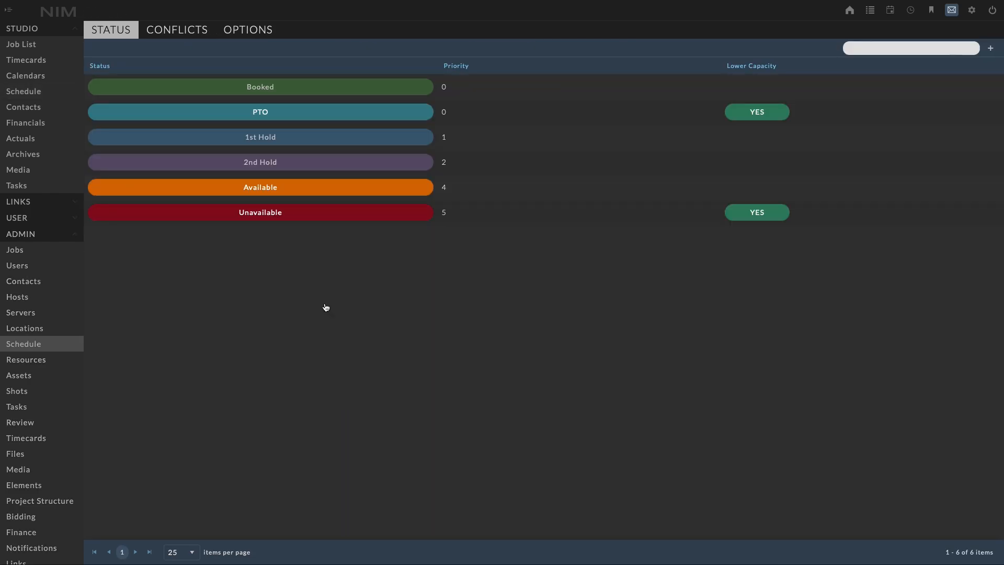
pyautogui.click(185, 35)
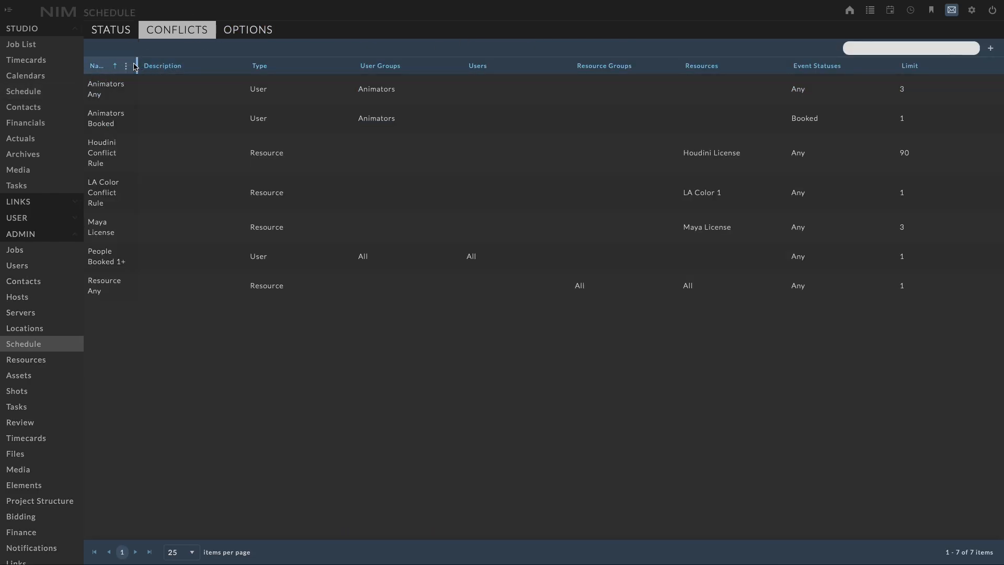
pyautogui.moveTo(138, 66); pyautogui.dragTo(193, 69)
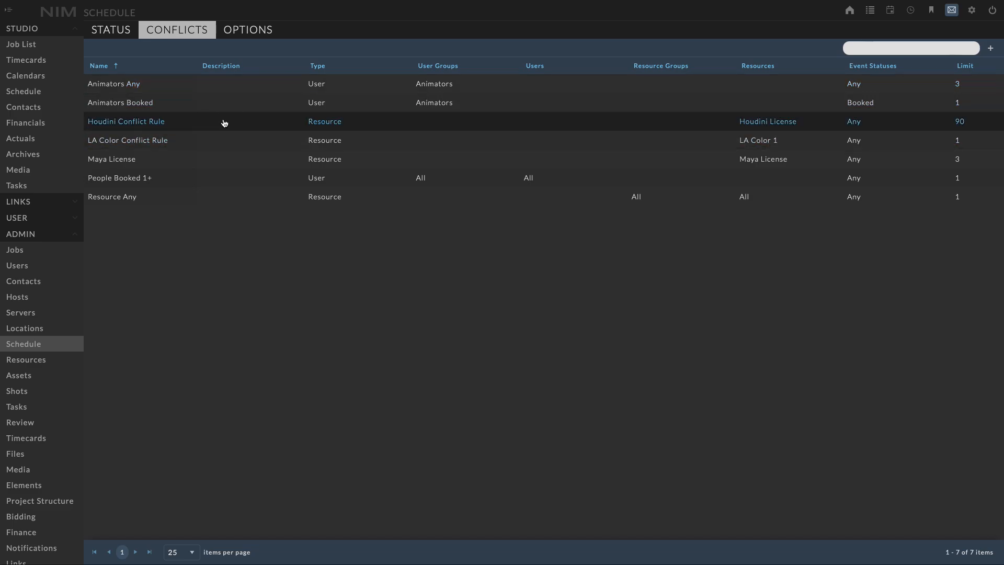
# - Open the Houdini Conflict Rule for editing and look at the available rule types, keeping Resource
pyautogui.click(255, 122)
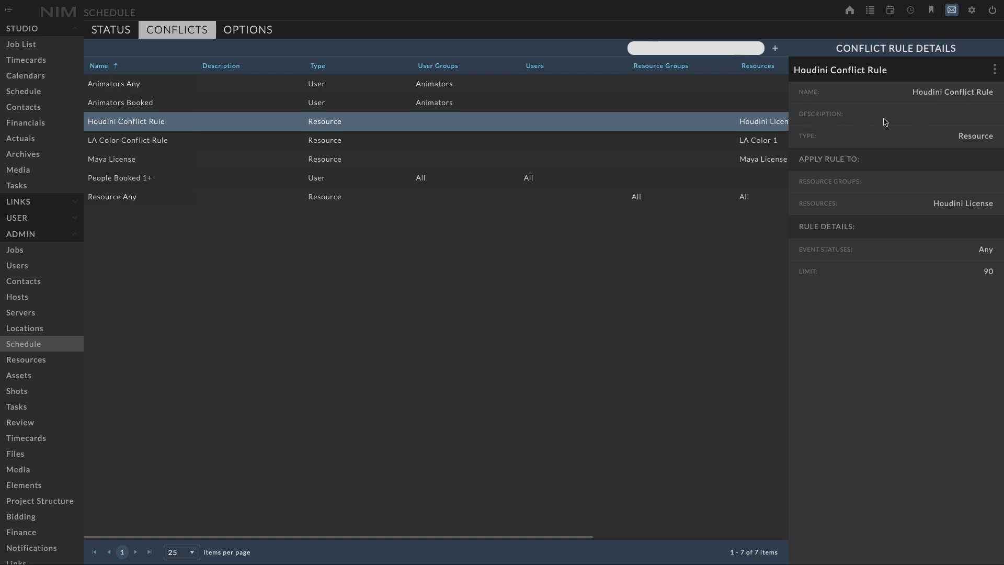
pyautogui.click(994, 72)
pyautogui.click(978, 69)
pyautogui.click(966, 162)
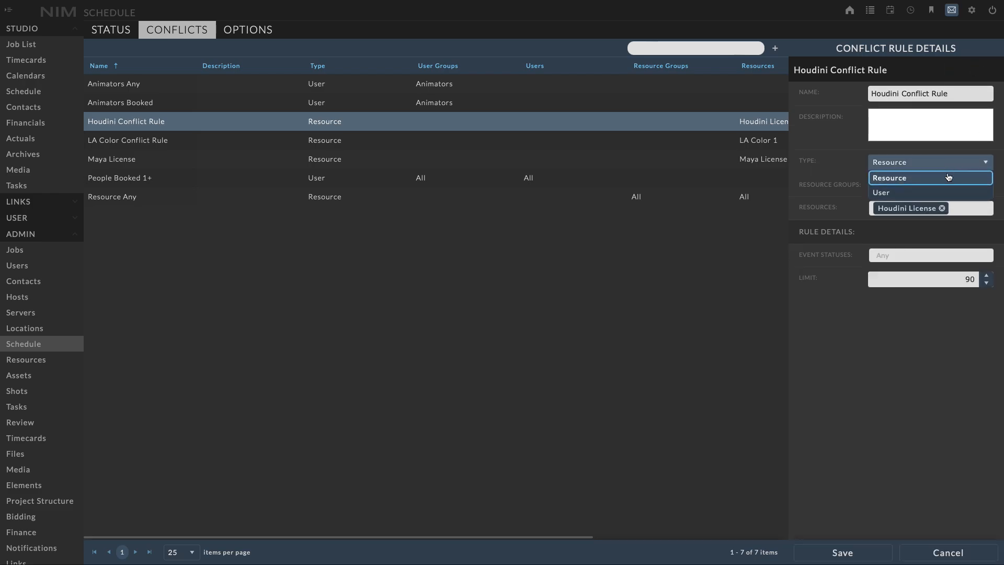
pyautogui.click(844, 161)
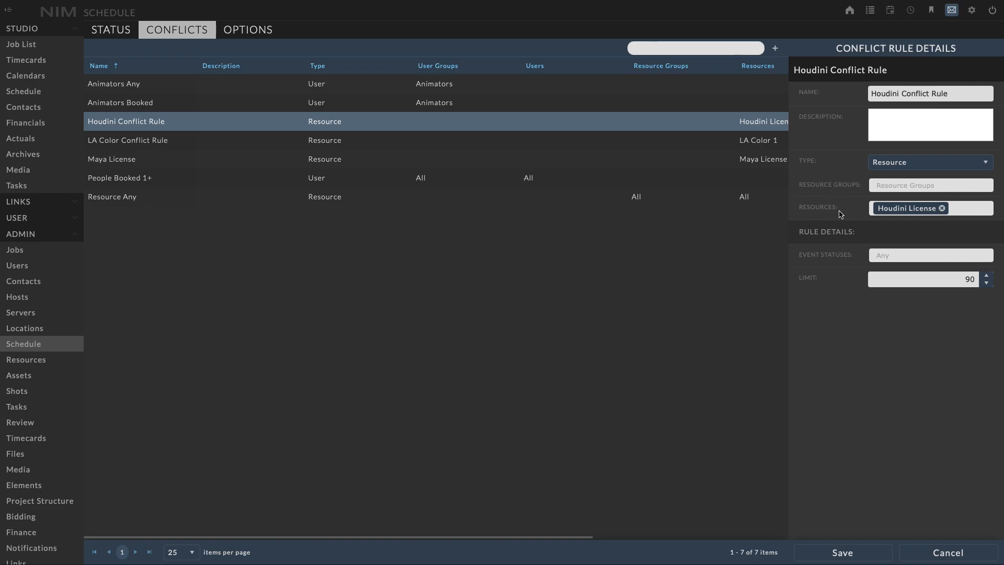
# - Add LA CG to the resources of the Houdini Conflict Rule and remove it again
pyautogui.click(974, 209)
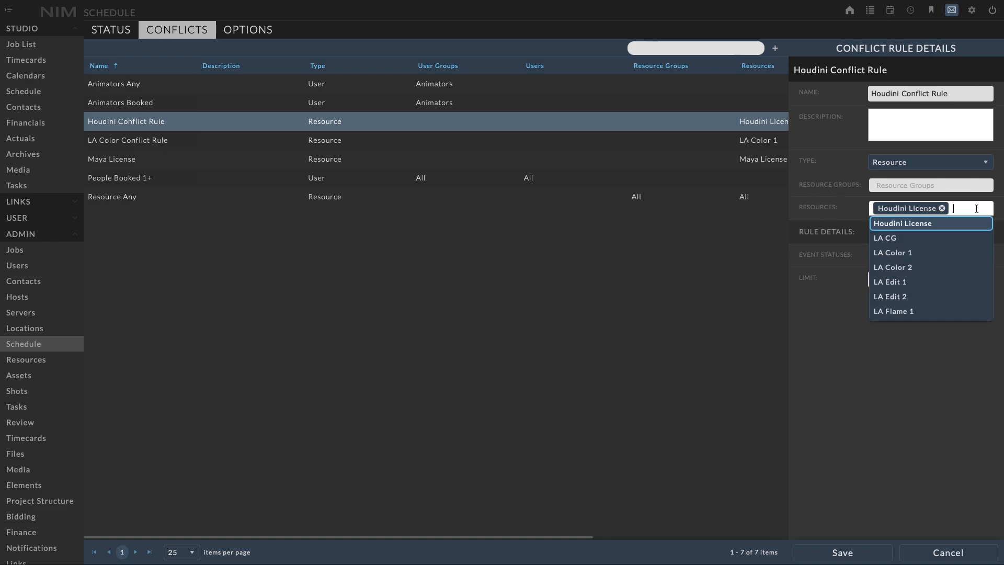
pyautogui.click(925, 239)
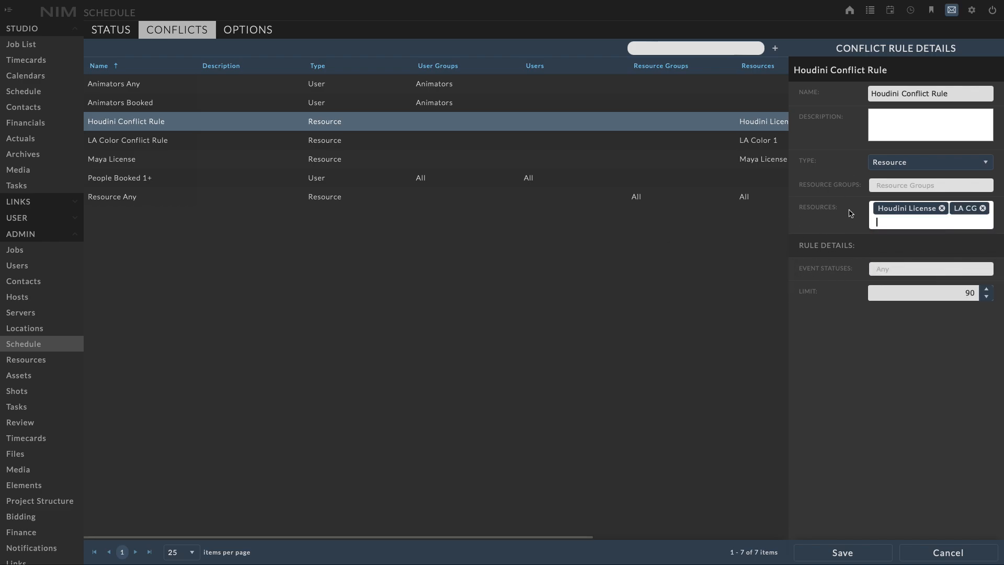
pyautogui.click(984, 209)
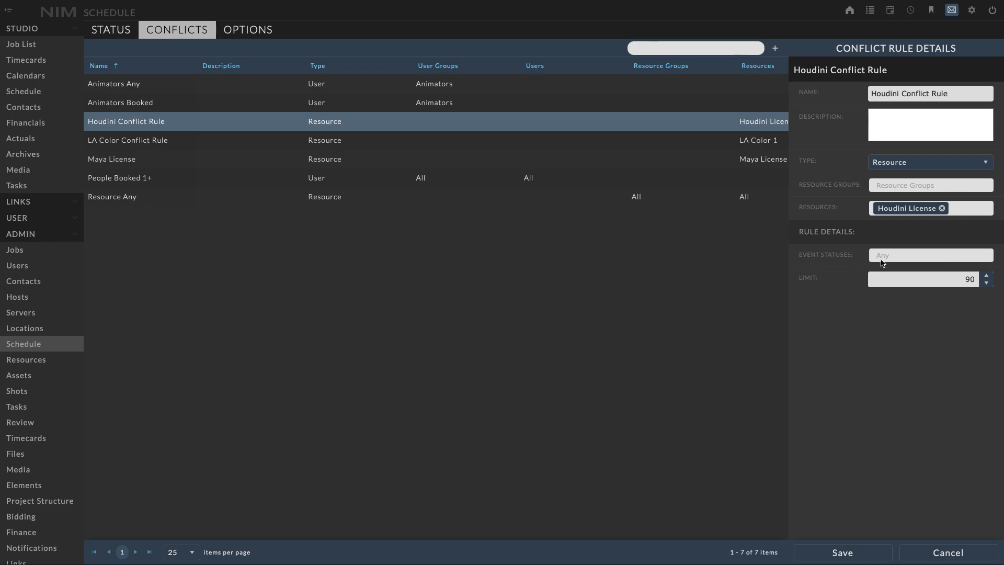
# - Try limiting the rule to the 1st Hold and 2nd Hold event statuses, and clear them again to cover any status
pyautogui.click(903, 256)
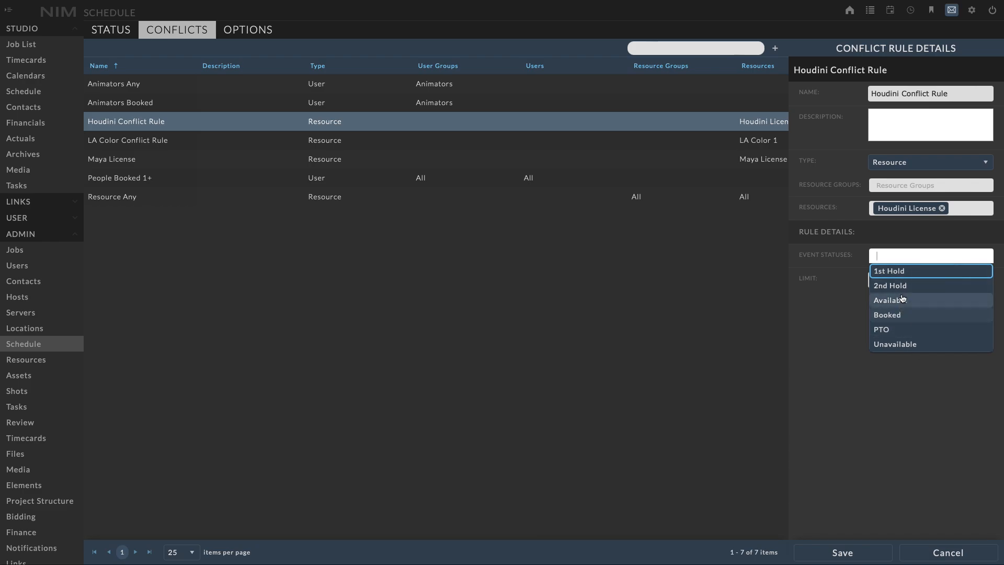
pyautogui.click(902, 270)
pyautogui.click(932, 258)
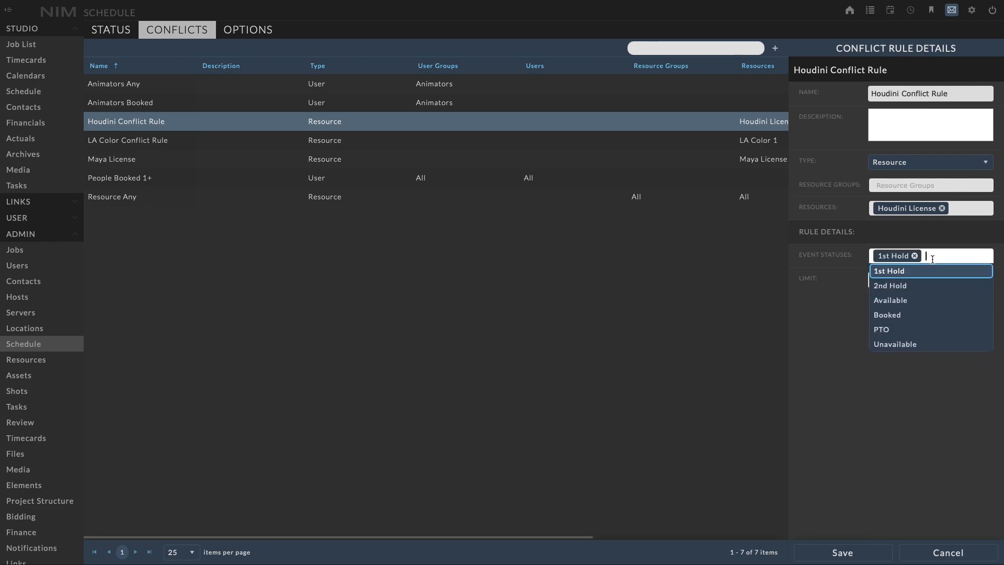
pyautogui.click(910, 284)
pyautogui.click(967, 255)
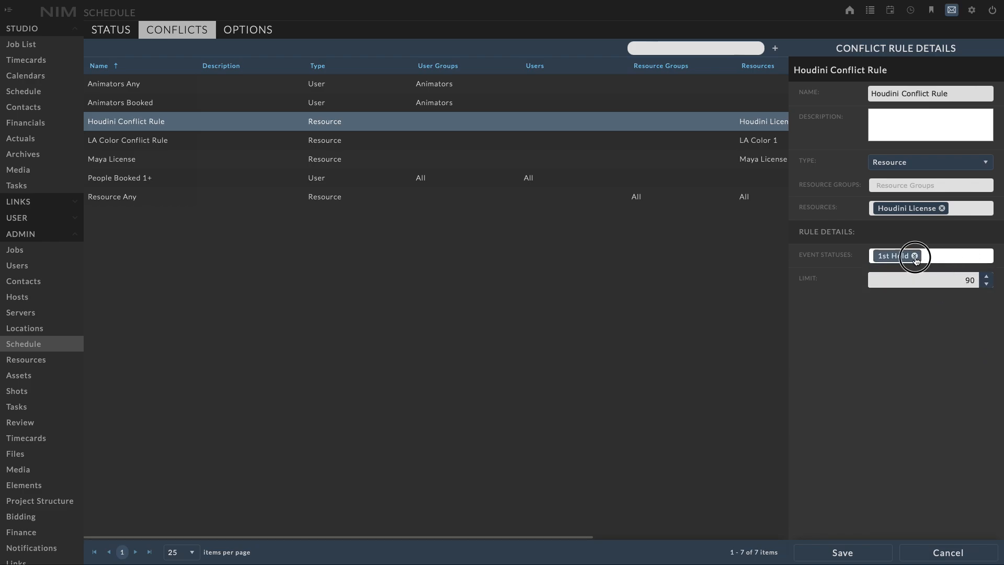
pyautogui.click(914, 256)
pyautogui.click(830, 307)
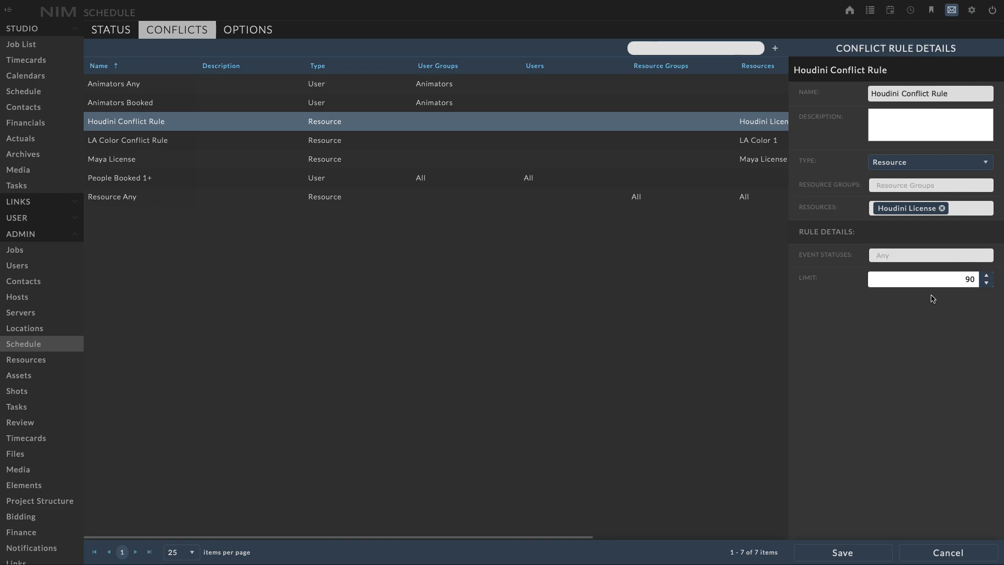
# - Set the limit of the Houdini Conflict Rule to 10 and save the rule
pyautogui.doubleClick(969, 279)
pyautogui.write('10')
pyautogui.click(896, 381)
pyautogui.click(853, 552)
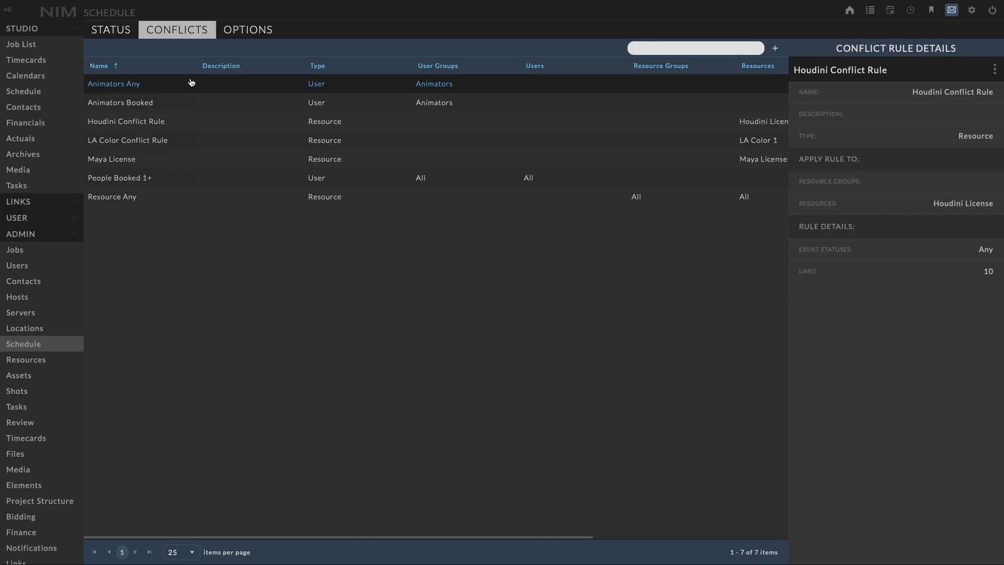
# - Return to the studio schedule, move the Sep 23–27 Houdini License booking to start on Sep 19, and dismiss the conflict notice
pyautogui.click(37, 93)
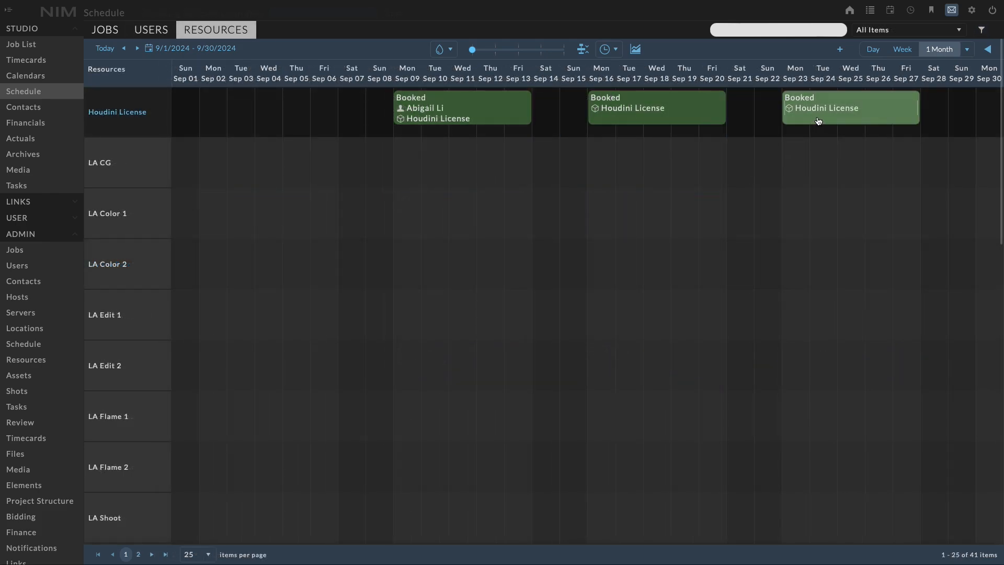
pyautogui.moveTo(819, 121); pyautogui.dragTo(713, 123)
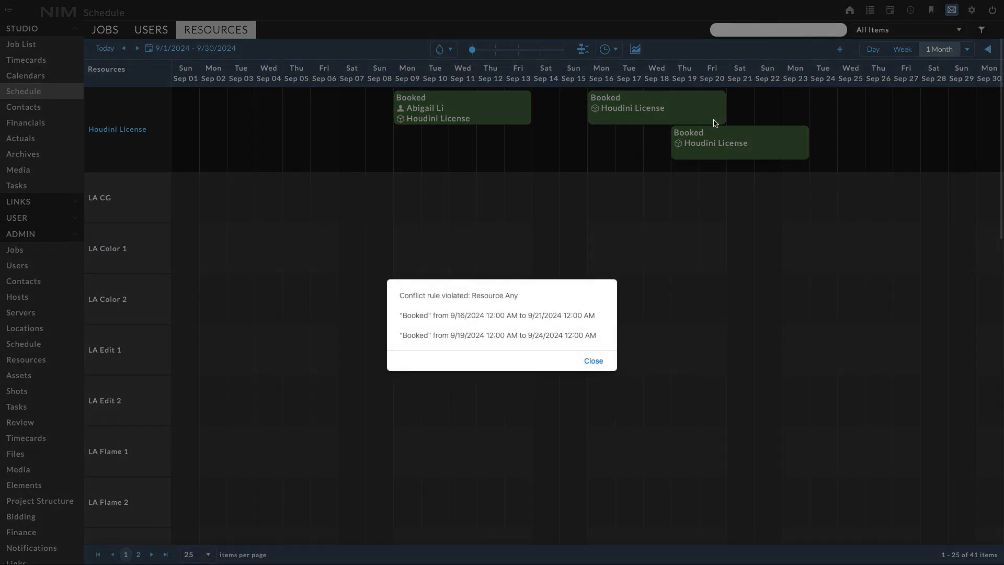
pyautogui.click(594, 363)
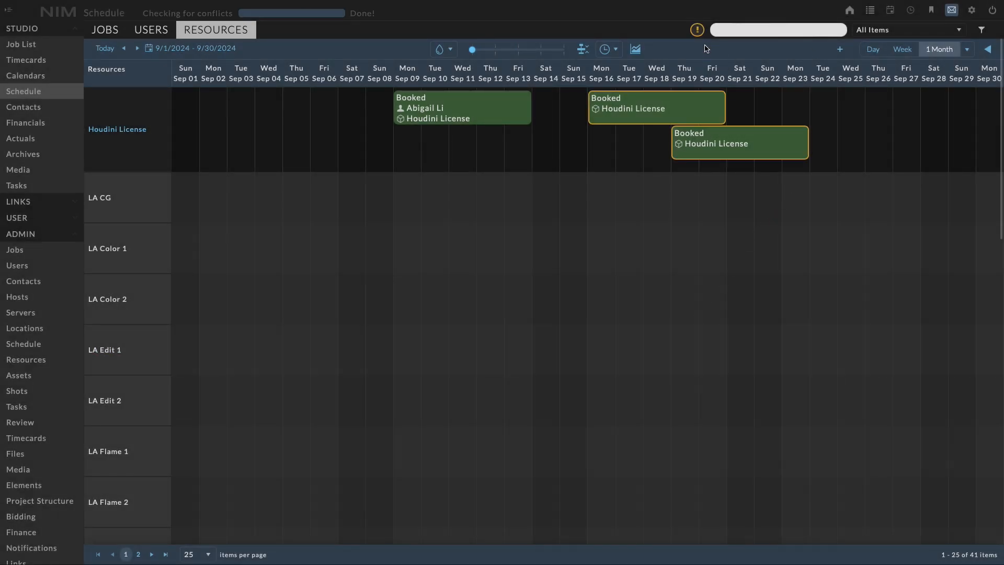